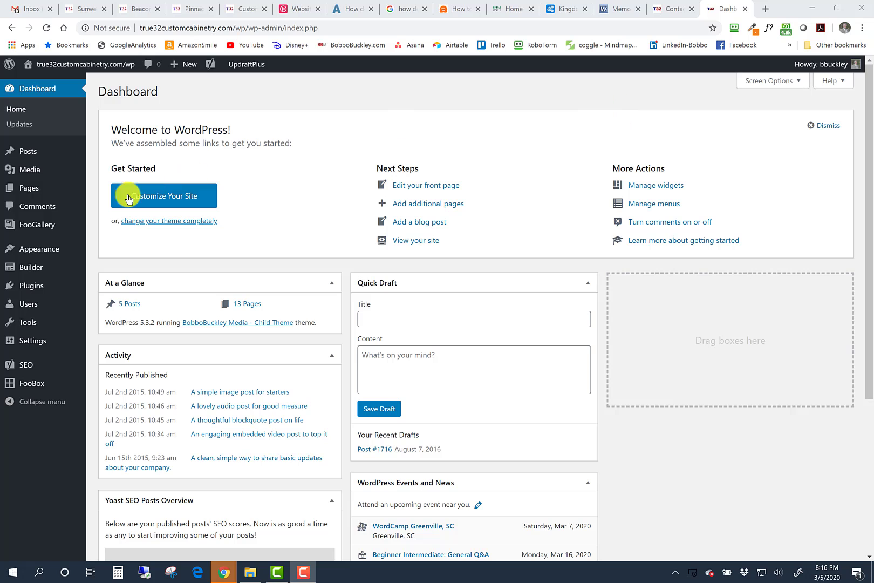
Switch to the site's Contact page and open it for editing in BBM Builder.
mouse_move(43, 189)
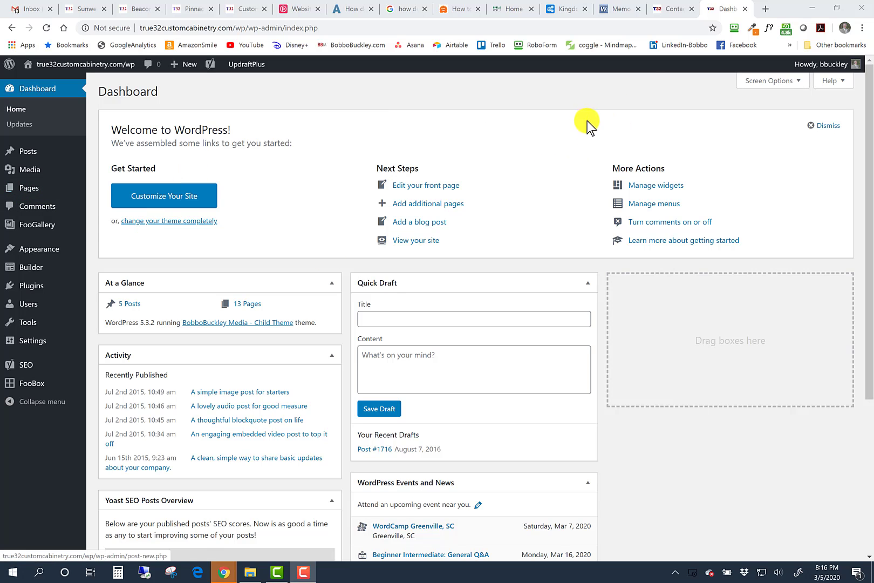
click(673, 10)
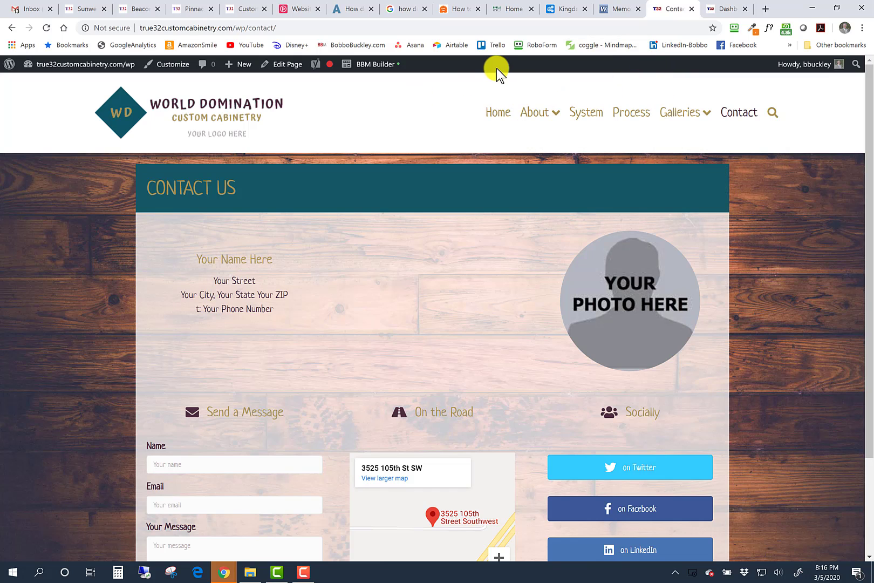
click(374, 65)
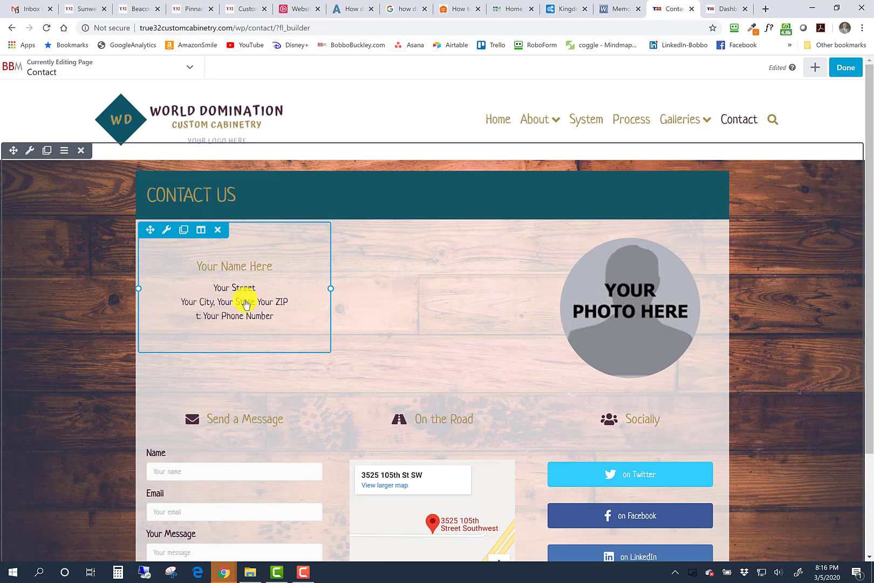
Review the editors of the name-and-address text block and the "Send a Message" icon heading, cancelling each one.
click(167, 230)
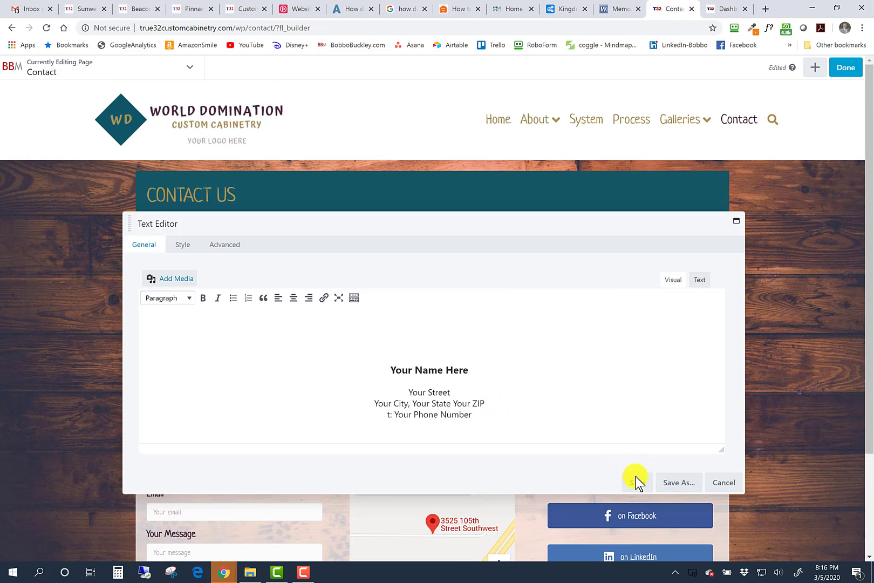
click(720, 482)
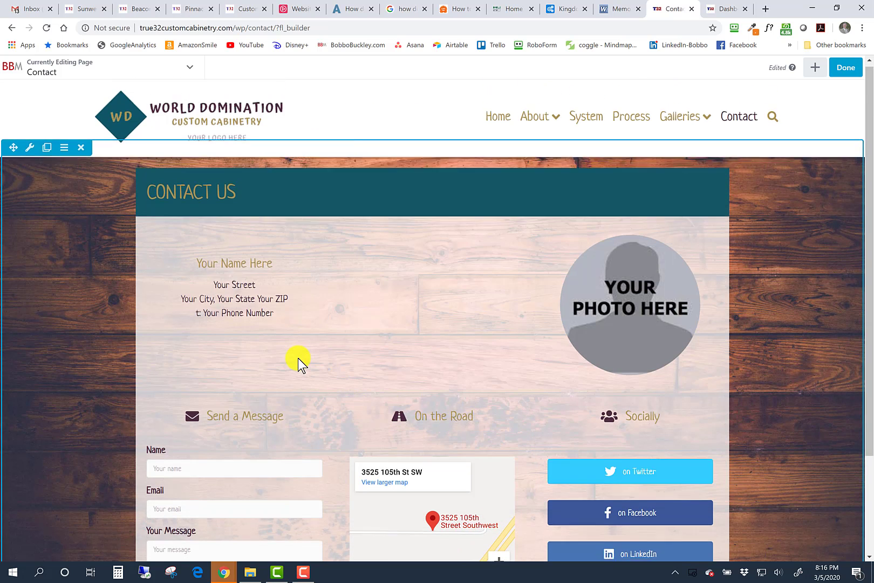
scroll(298, 360, down, 2)
scroll(298, 358, down, 1)
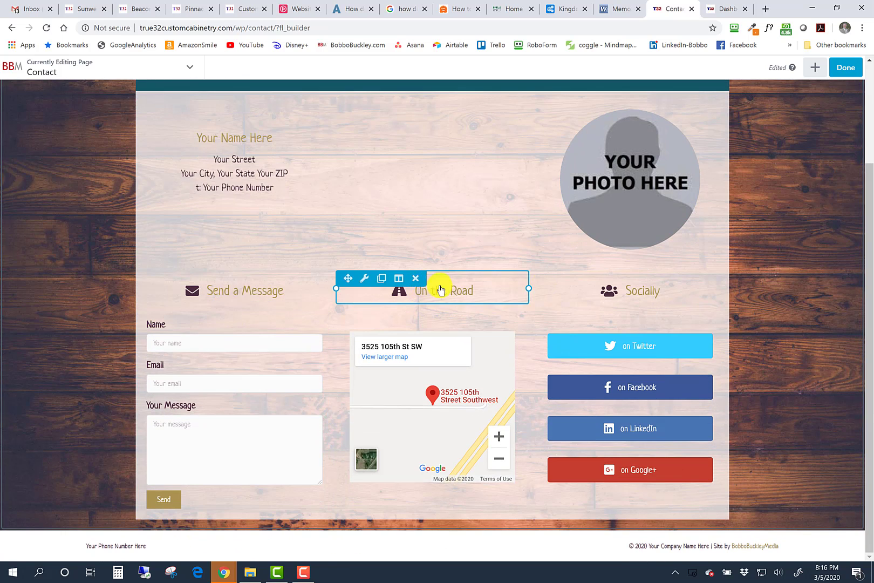
mouse_move(606, 286)
mouse_move(209, 282)
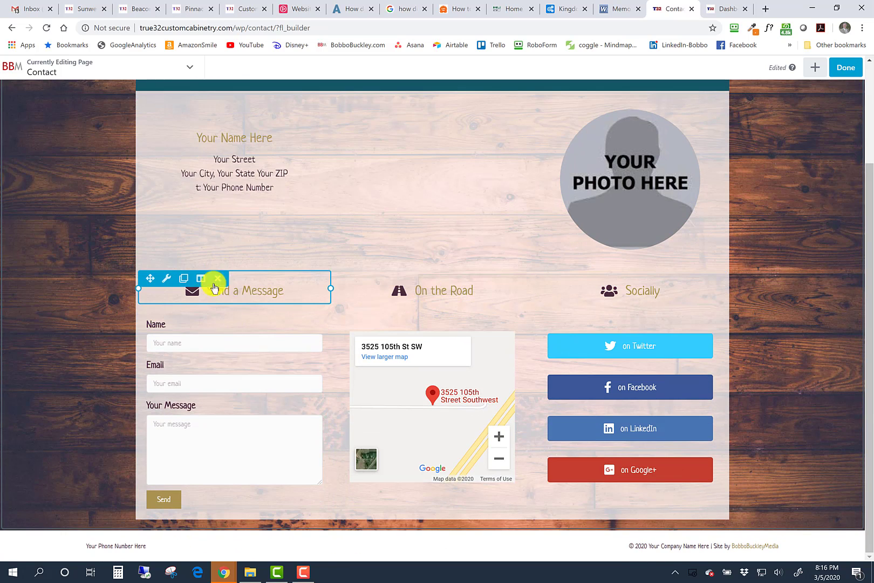
click(167, 282)
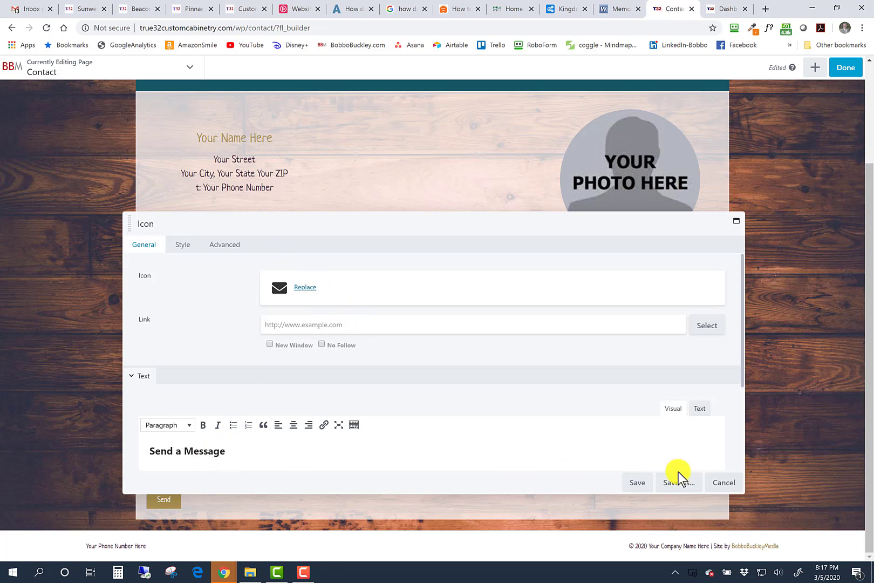
click(721, 482)
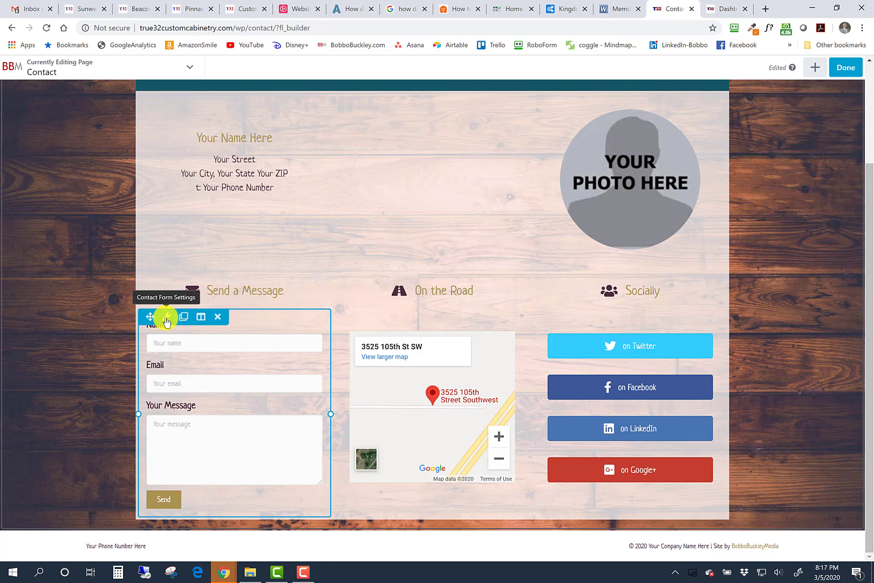
Open the contact form's settings and review its recipient email, field visibility, placeholder and success options.
click(167, 322)
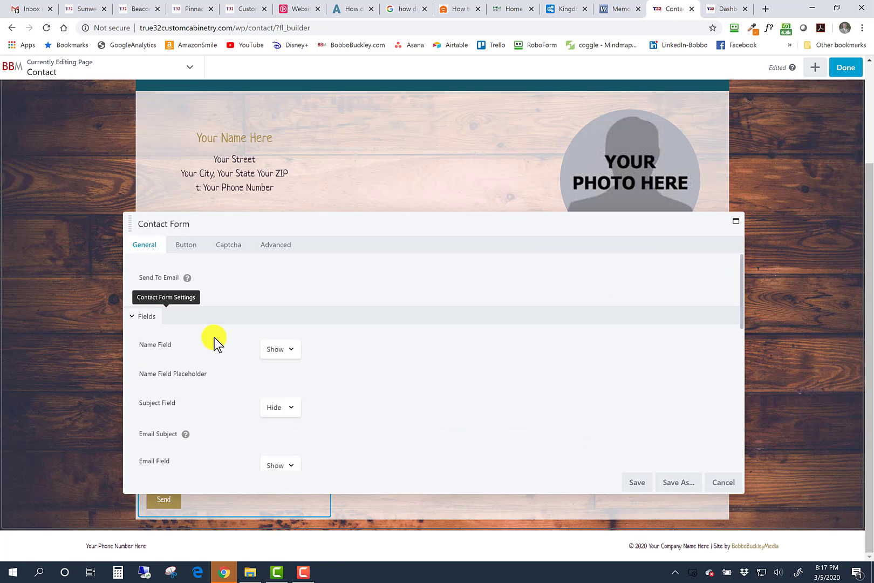
scroll(234, 313, down, 3)
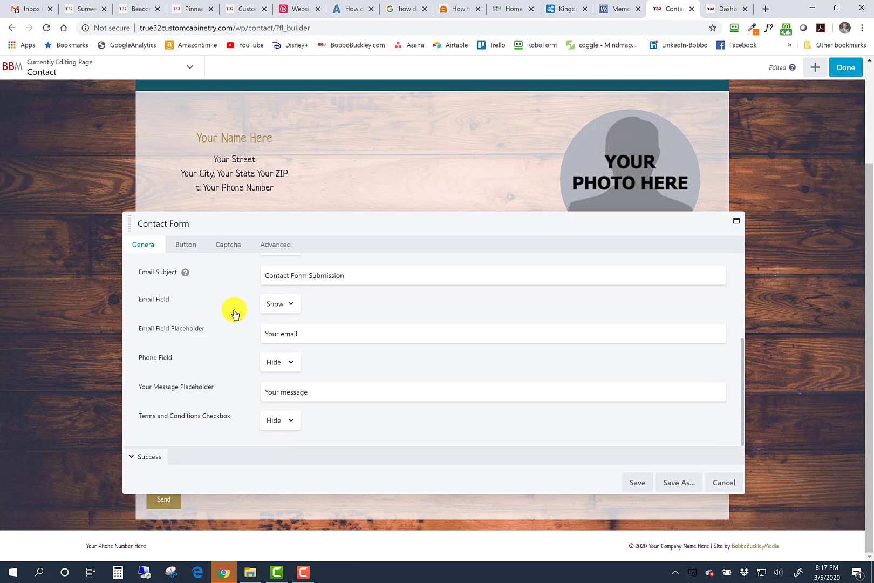
scroll(234, 312, up, 3)
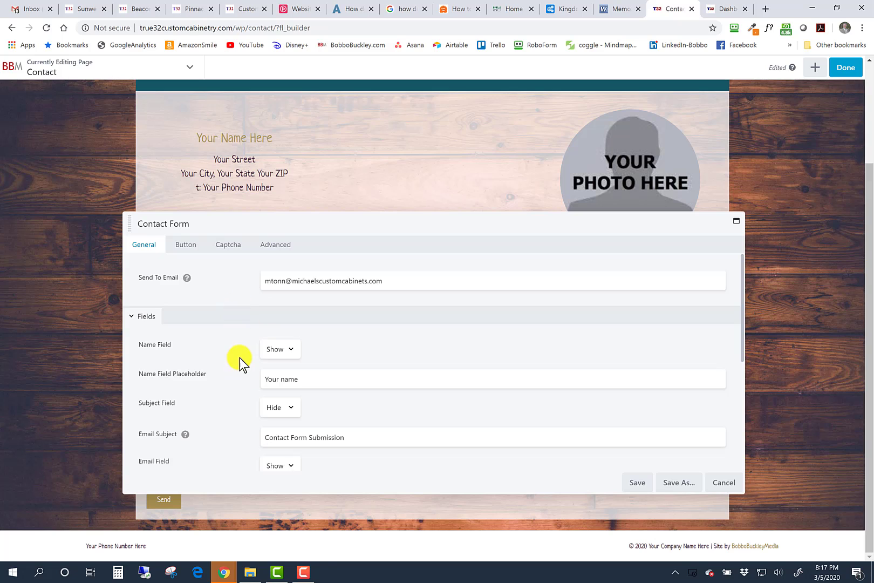
scroll(219, 320, down, 1)
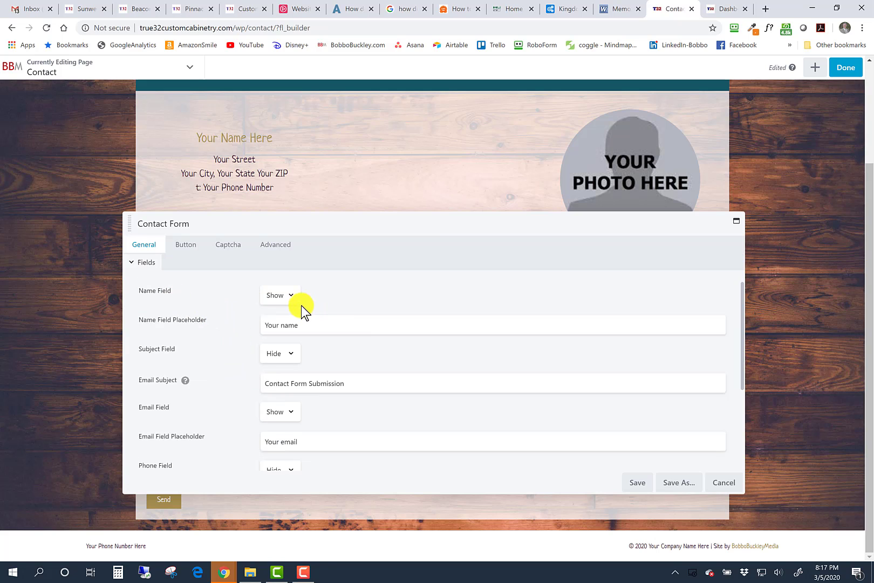
scroll(235, 336, down, 1)
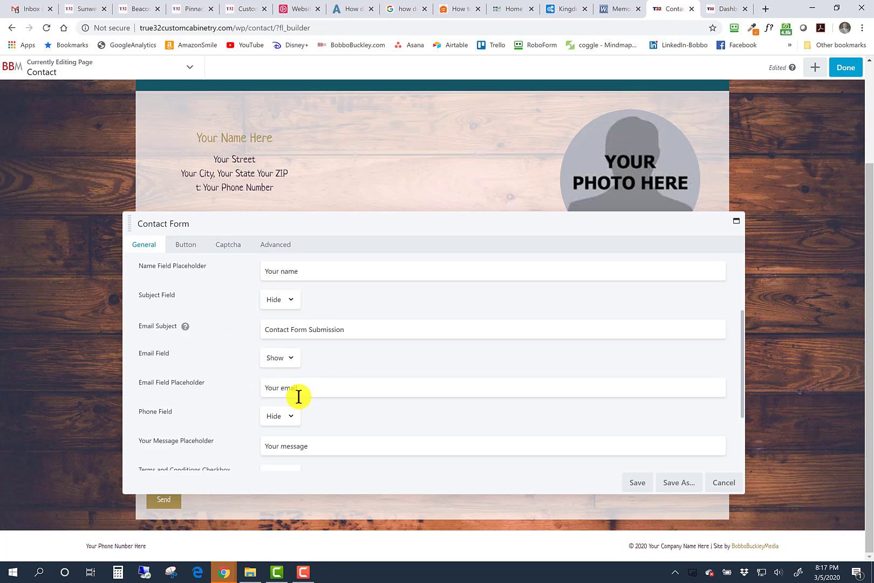
scroll(230, 411, down, 1)
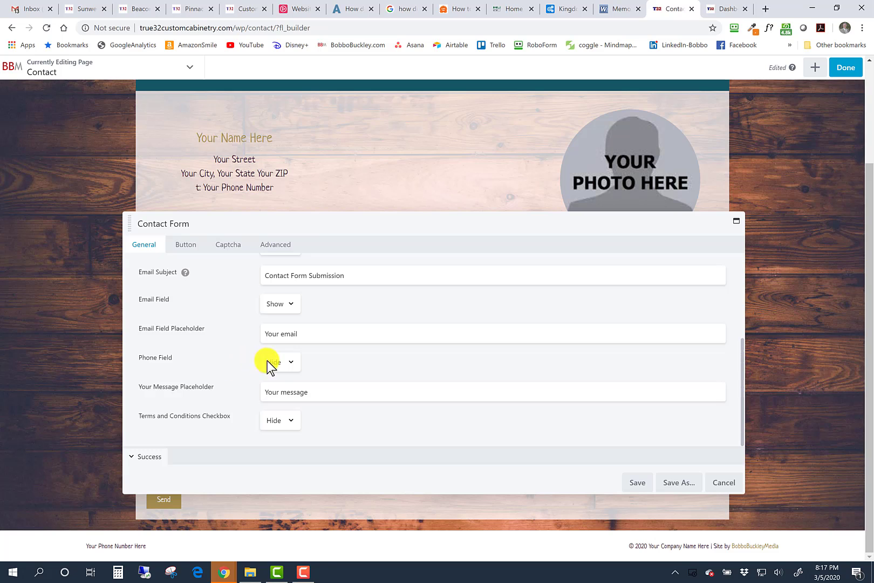
scroll(205, 363, down, 1)
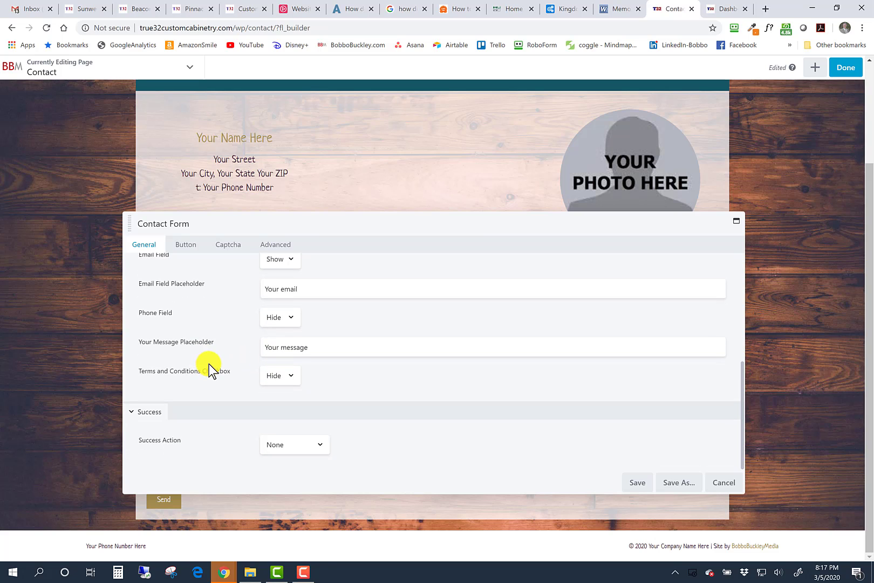
scroll(209, 364, up, 4)
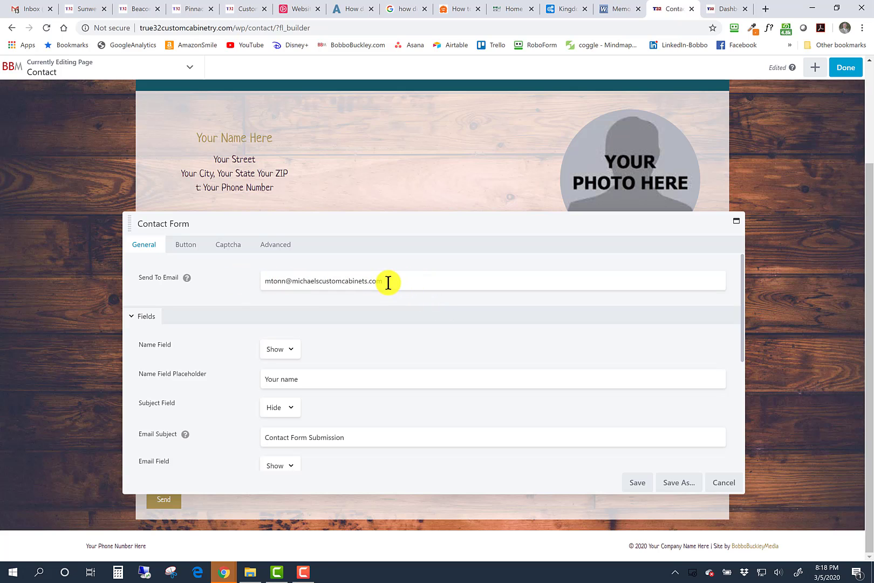
Review the contact form's button settings, including text, icon, alignment, padding, typography and background colors.
click(186, 245)
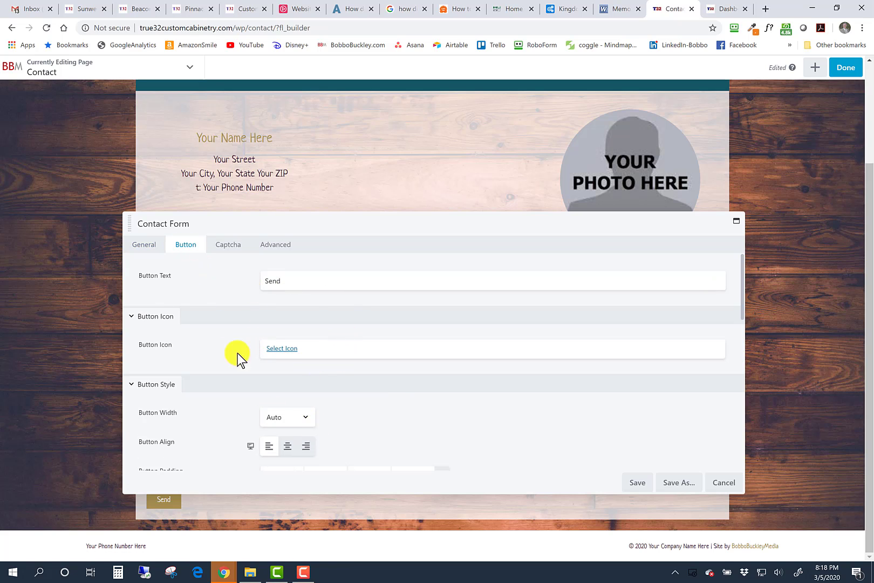
scroll(292, 395, down, 3)
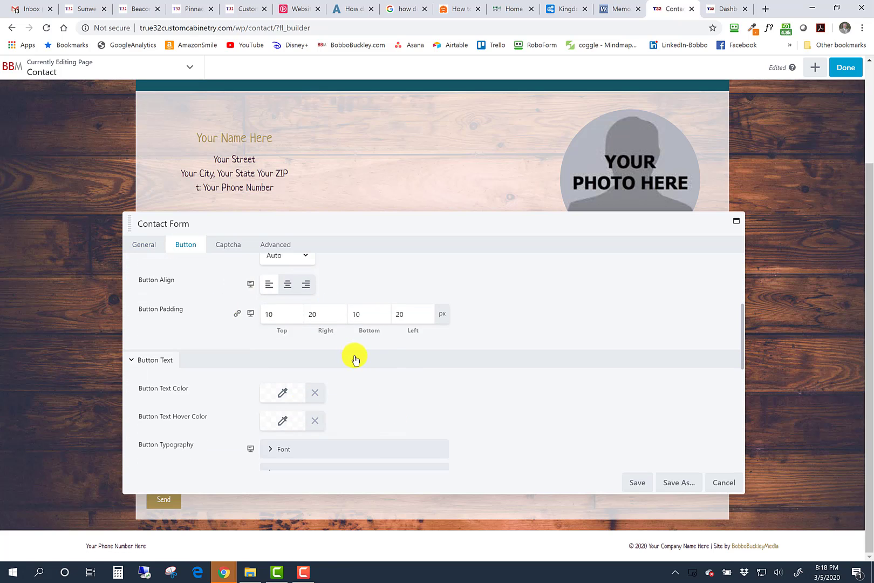
scroll(353, 357, down, 2)
scroll(383, 401, down, 2)
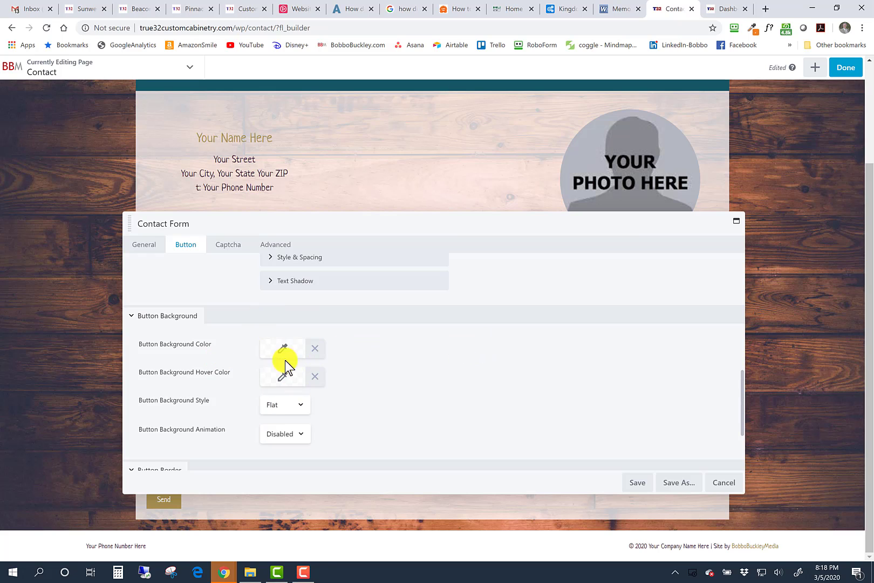
Review the contact form's reCAPTCHA and advanced options, return to its general settings and cancel the form editor.
click(225, 250)
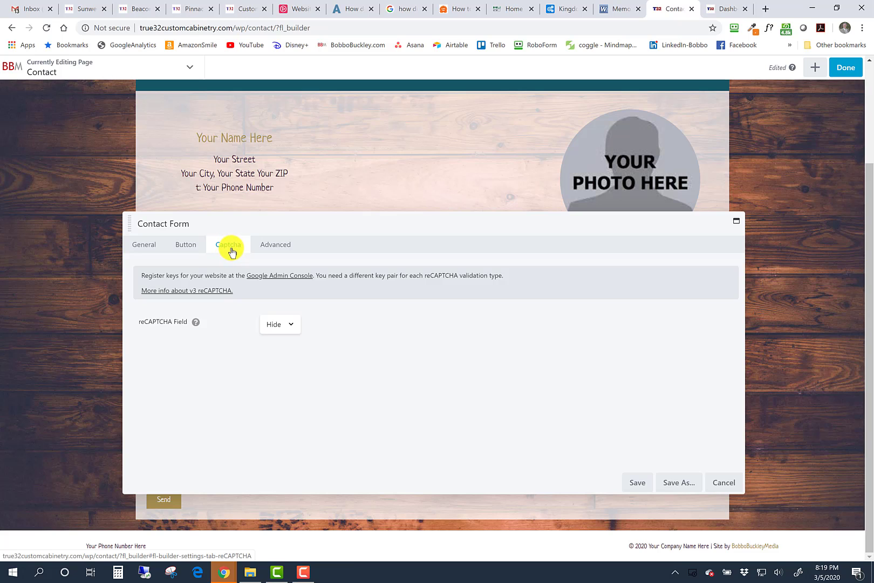
click(286, 324)
click(259, 245)
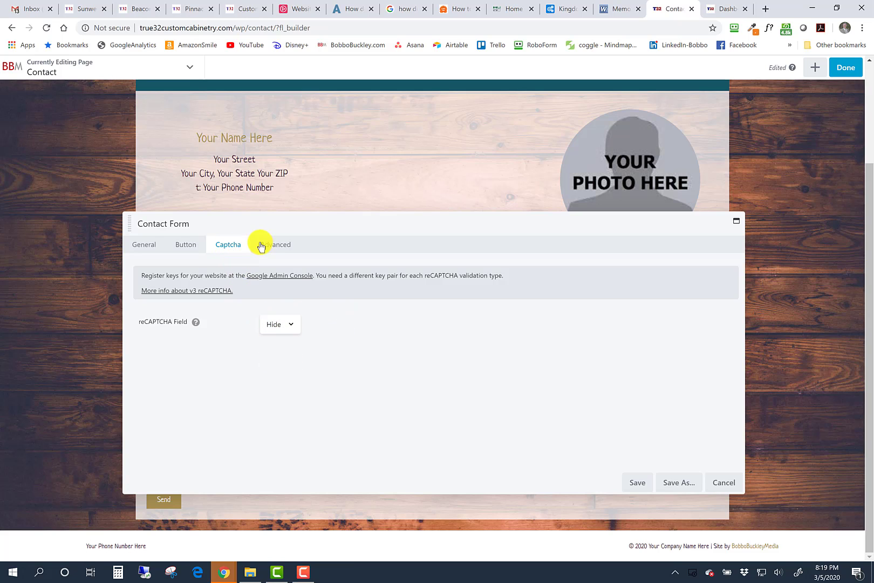
click(276, 247)
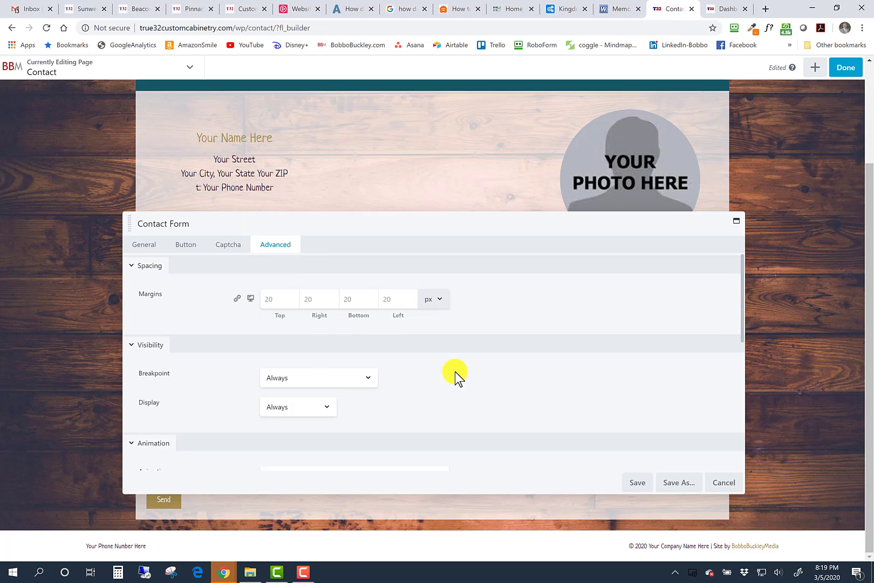
scroll(424, 378, down, 2)
scroll(424, 375, up, 2)
click(141, 245)
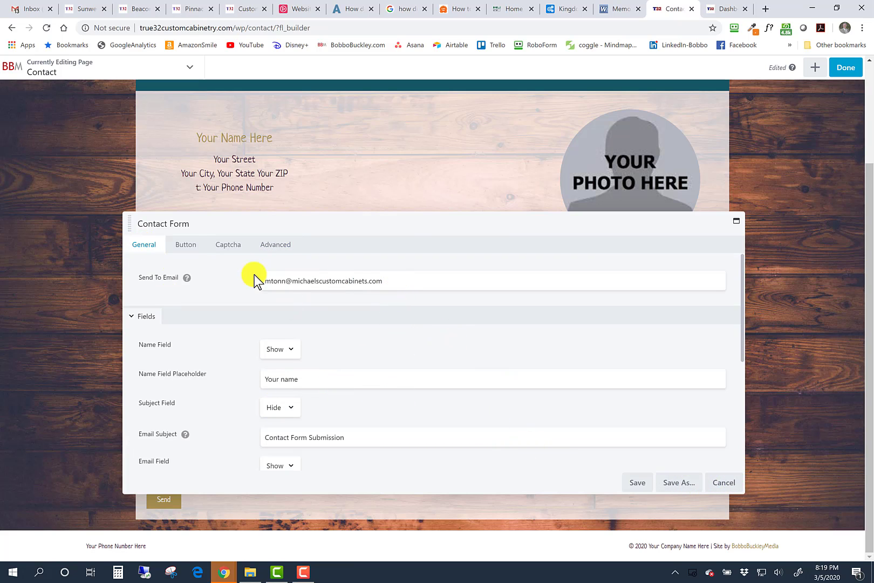
click(739, 480)
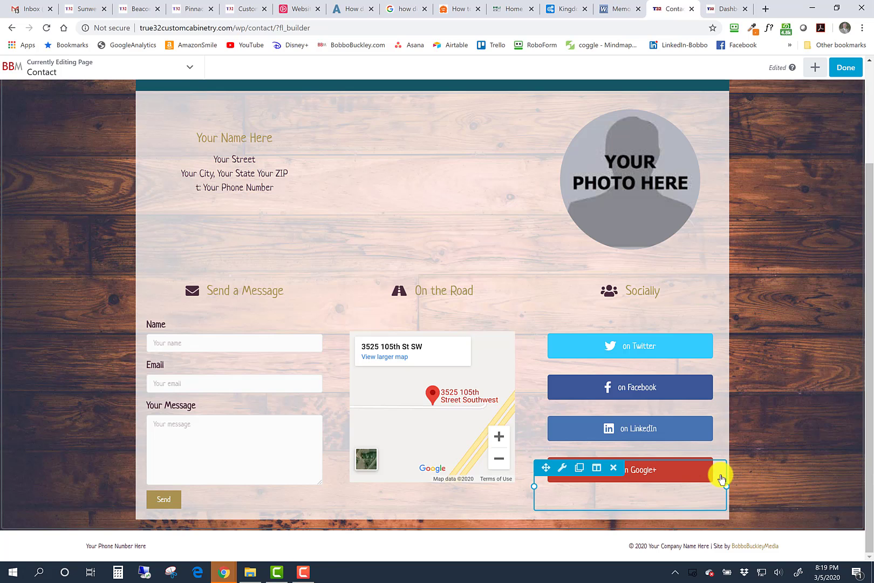
Review the address, height and border settings of the map under "On the Road" and close its editor.
mouse_move(384, 338)
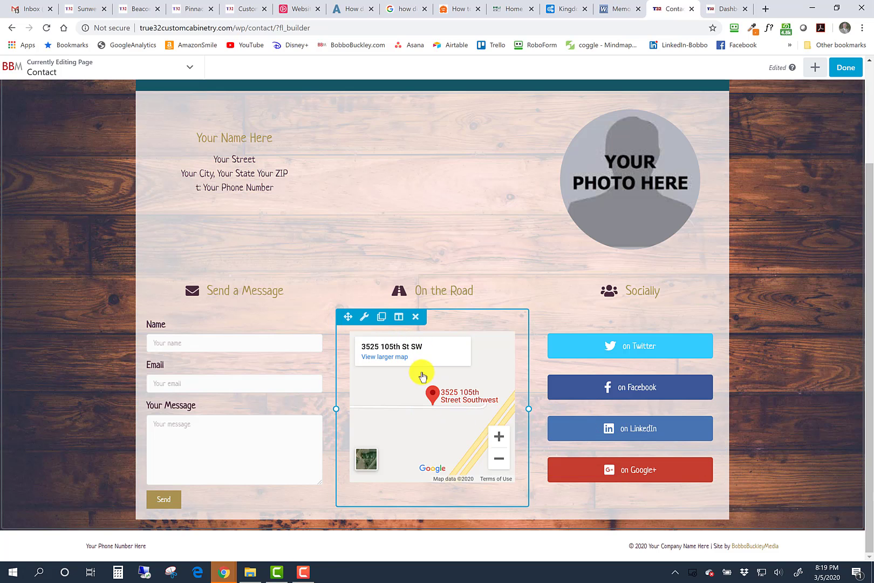
click(365, 320)
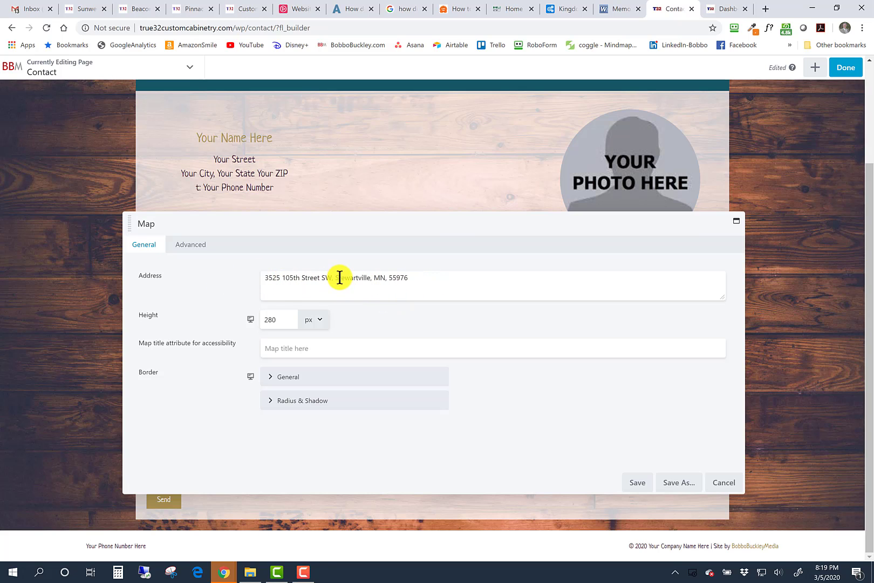
click(642, 487)
click(725, 487)
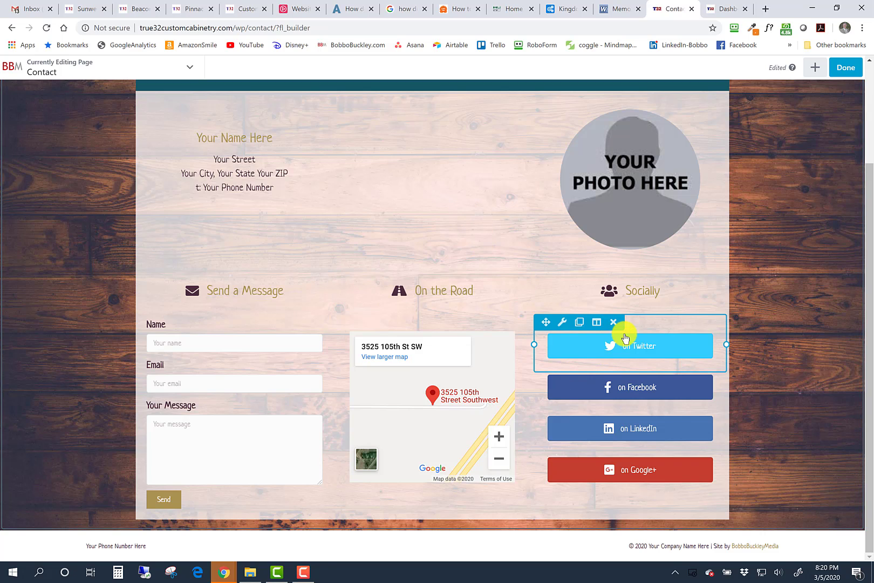
click(566, 326)
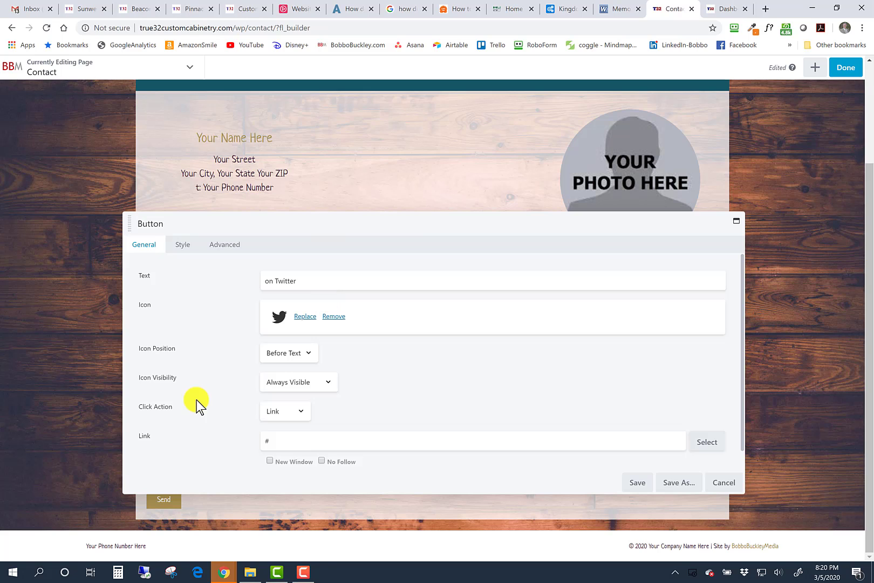
click(265, 441)
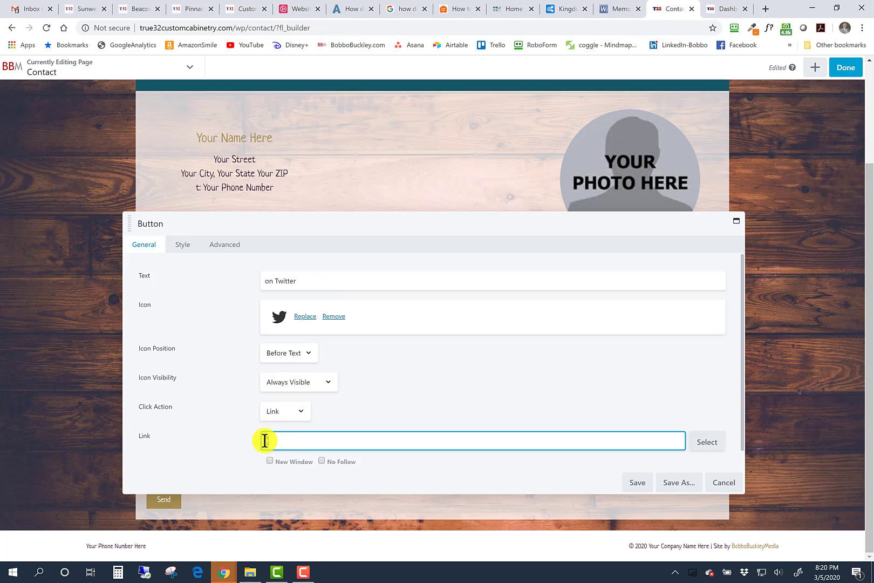
drag(265, 440, 282, 440)
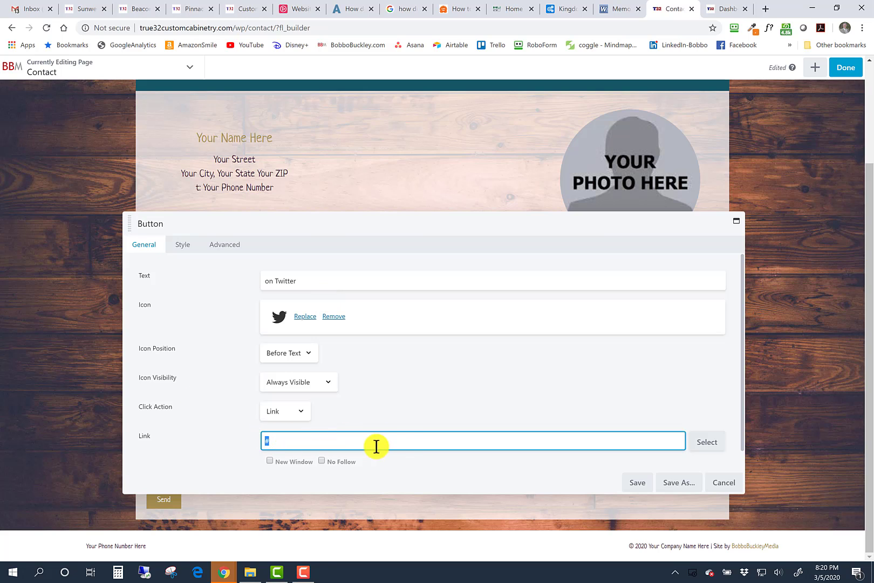
click(151, 27)
right_click(155, 27)
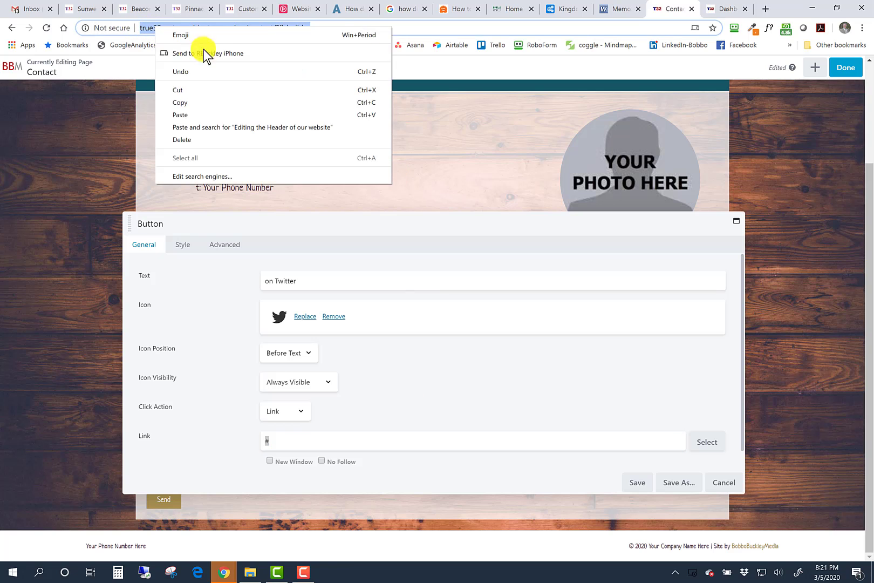
click(187, 100)
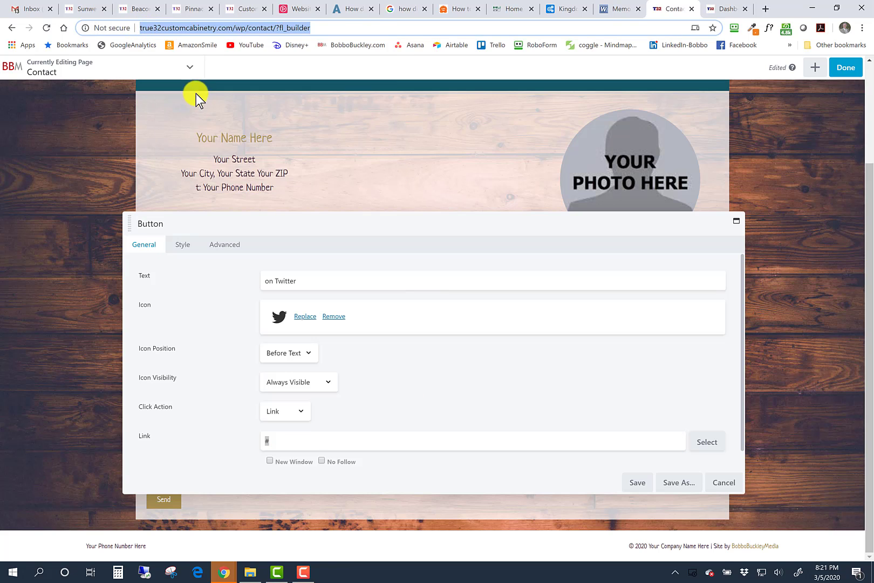
right_click(268, 442)
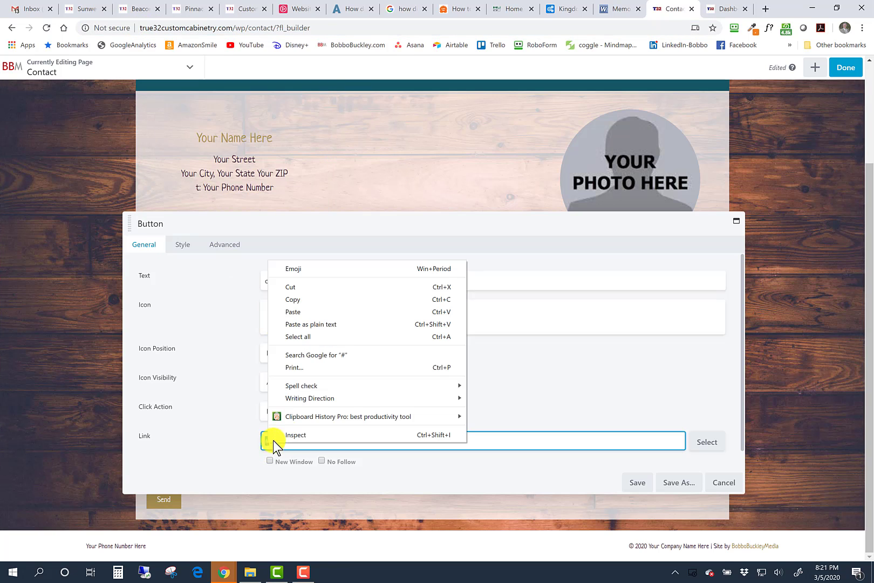
click(289, 312)
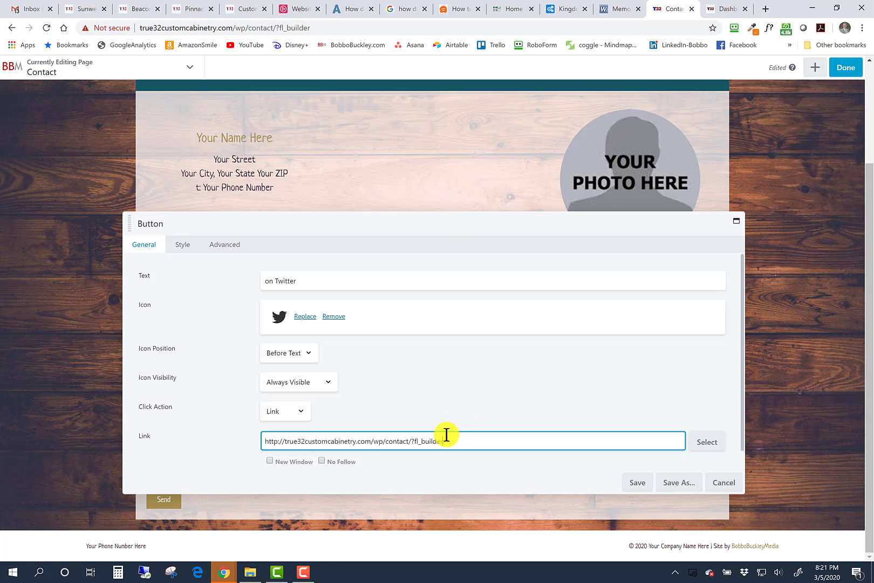
Clear the "on Twitter" button's link, review its advanced breakpoint and display visibility options, and cancel the button editor.
drag(446, 441, 240, 418)
key(BackSpace)
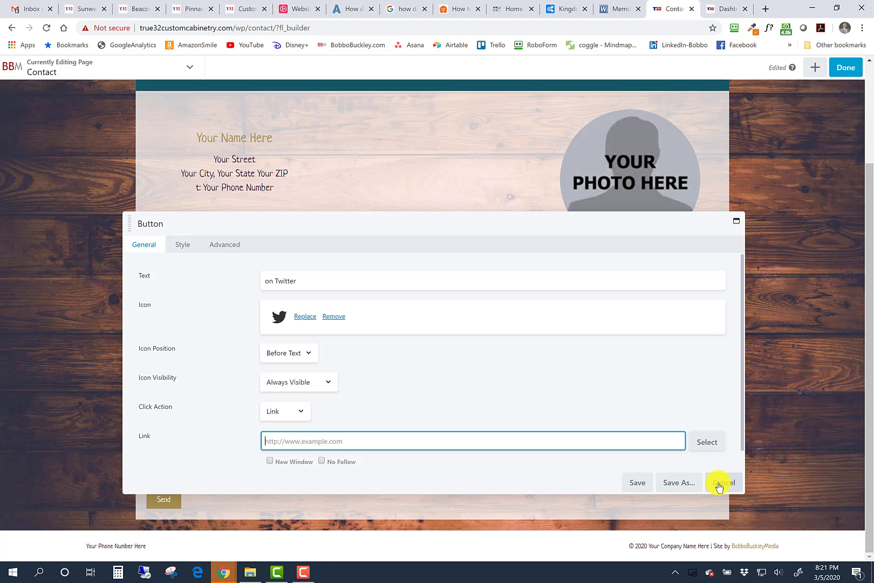
click(224, 251)
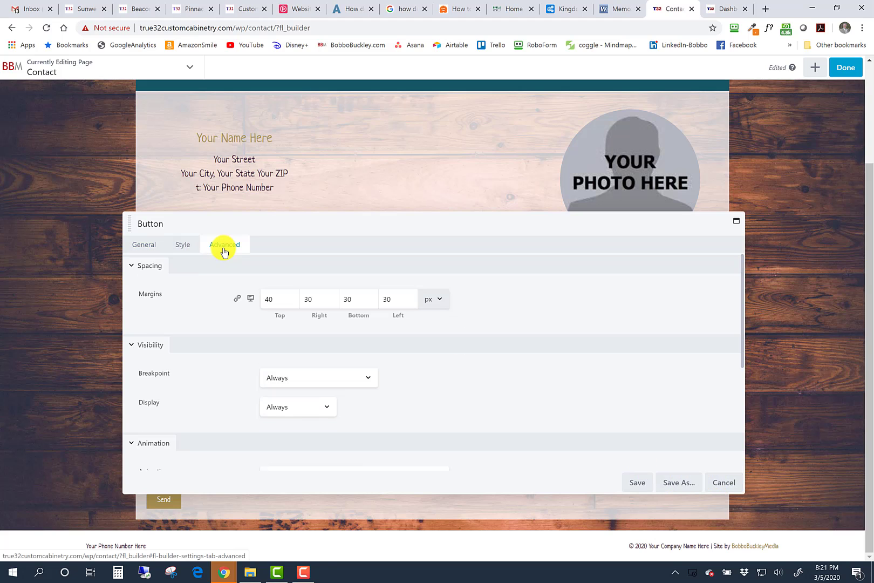
click(367, 377)
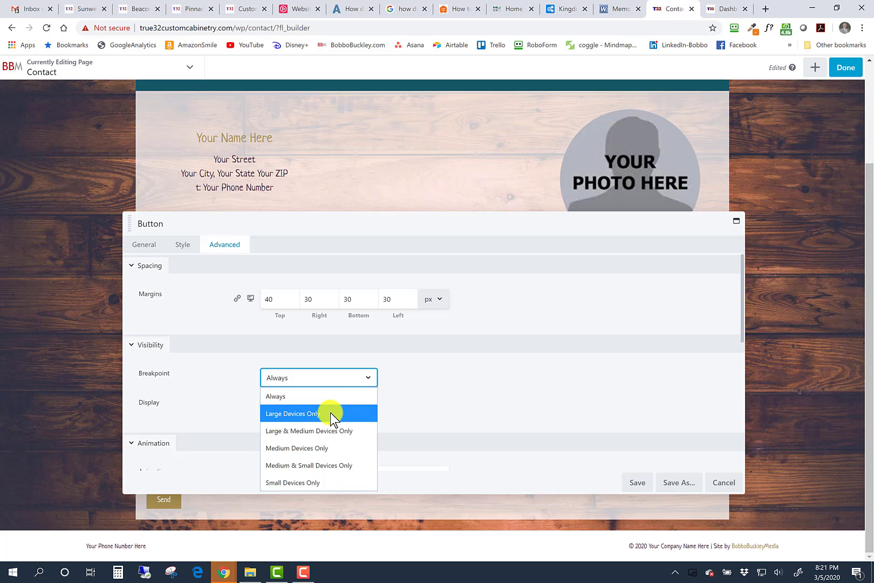
click(394, 388)
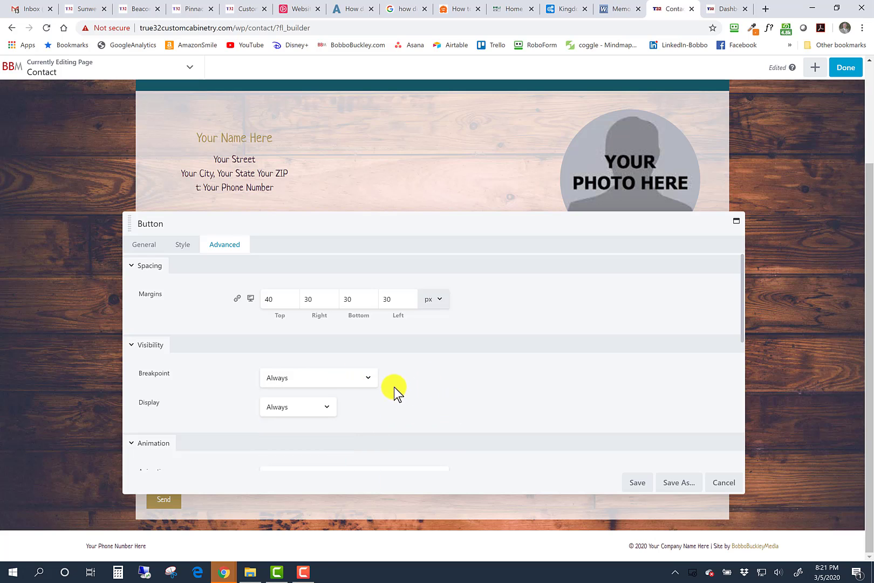
click(324, 408)
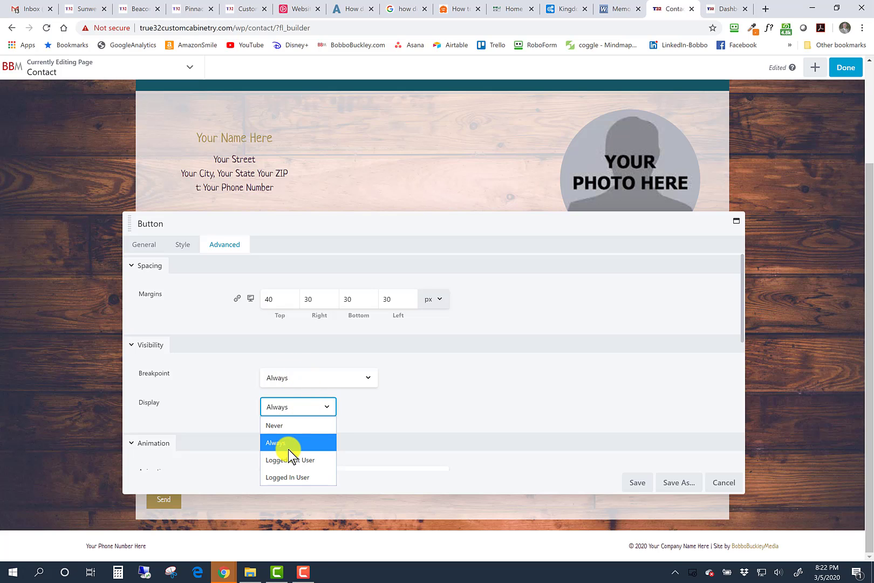
click(387, 418)
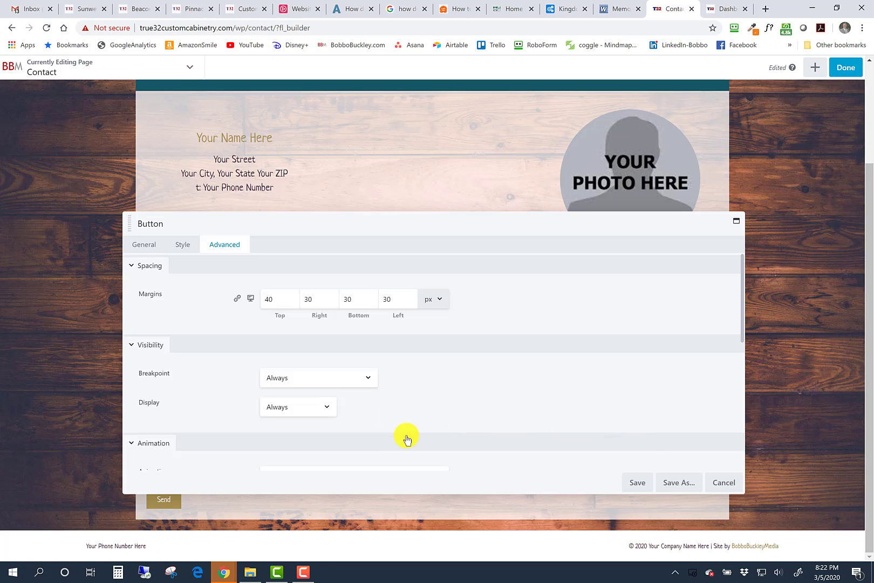
click(723, 483)
Review the general settings of the "Your Photo Here" image and its advanced display options, and cancel the photo editor.
click(561, 105)
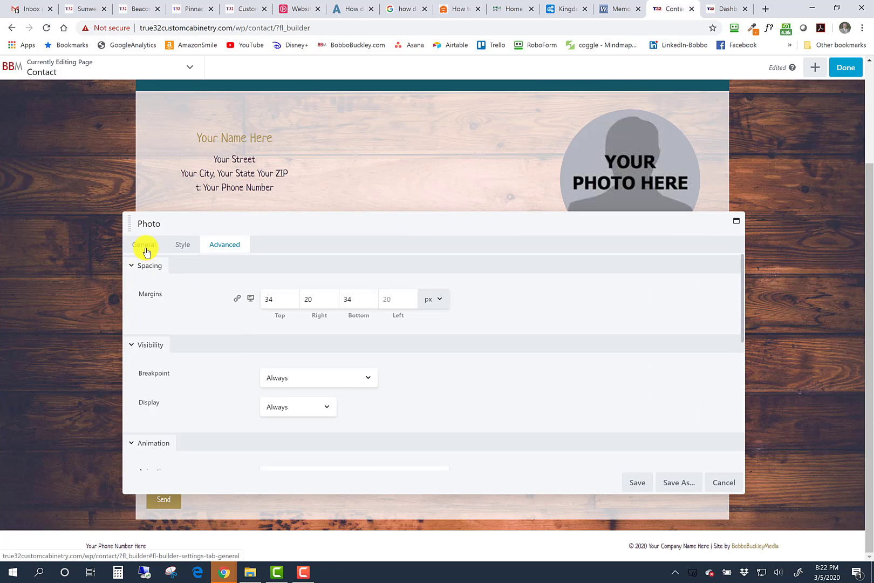
click(145, 247)
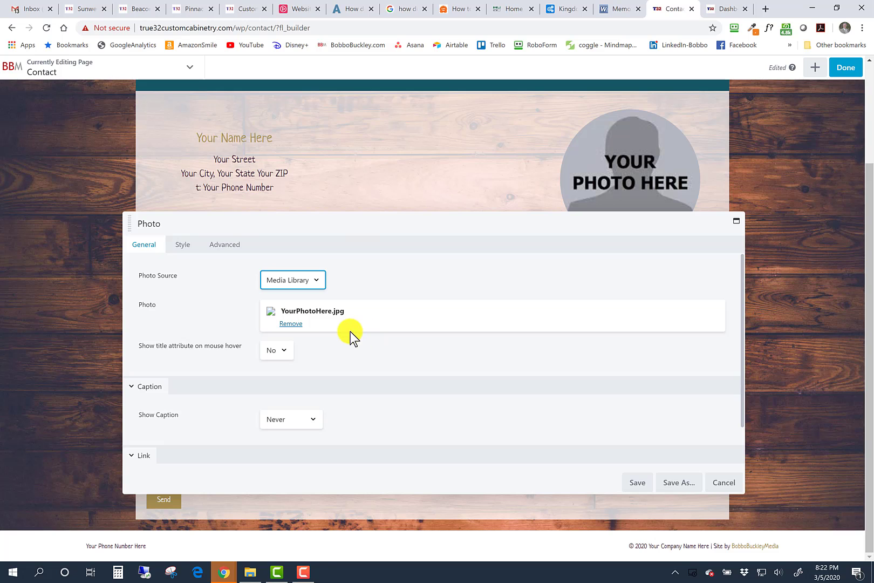
click(225, 246)
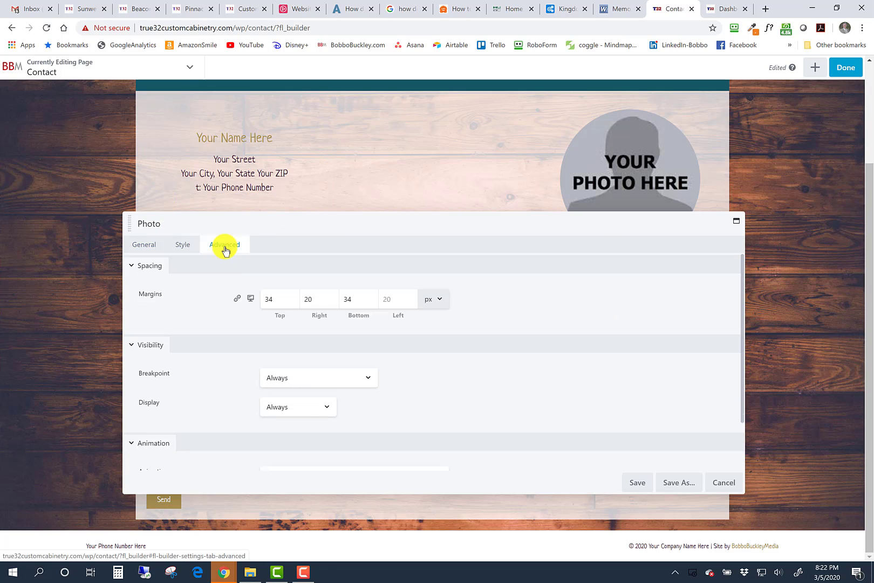
click(325, 408)
click(433, 421)
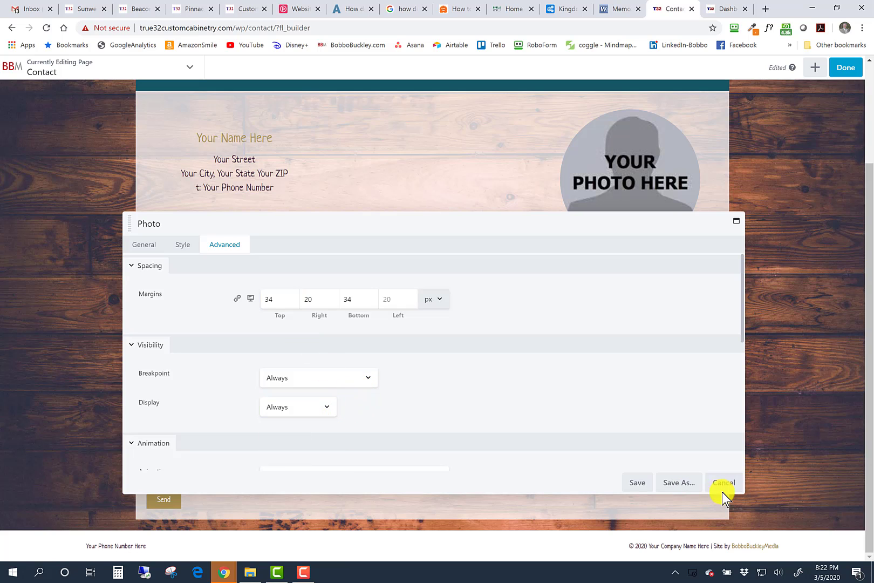
click(724, 483)
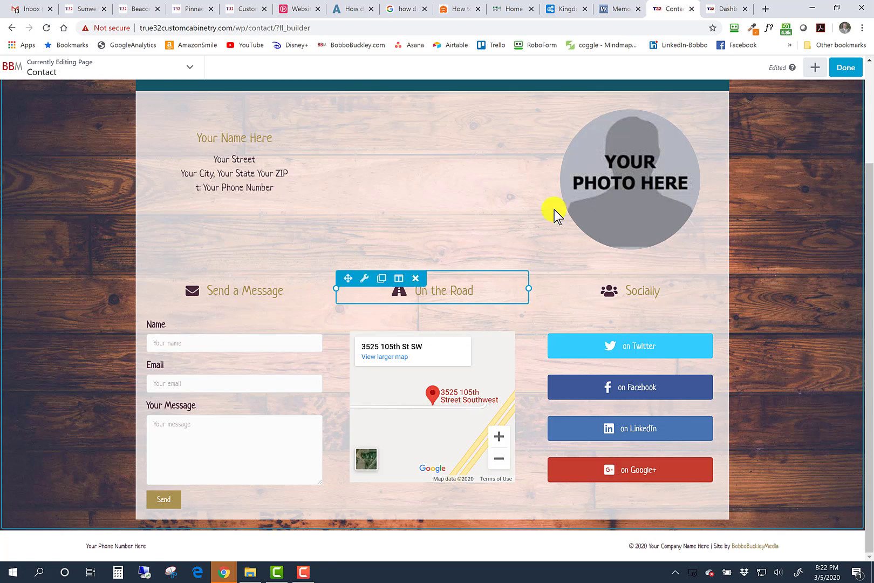